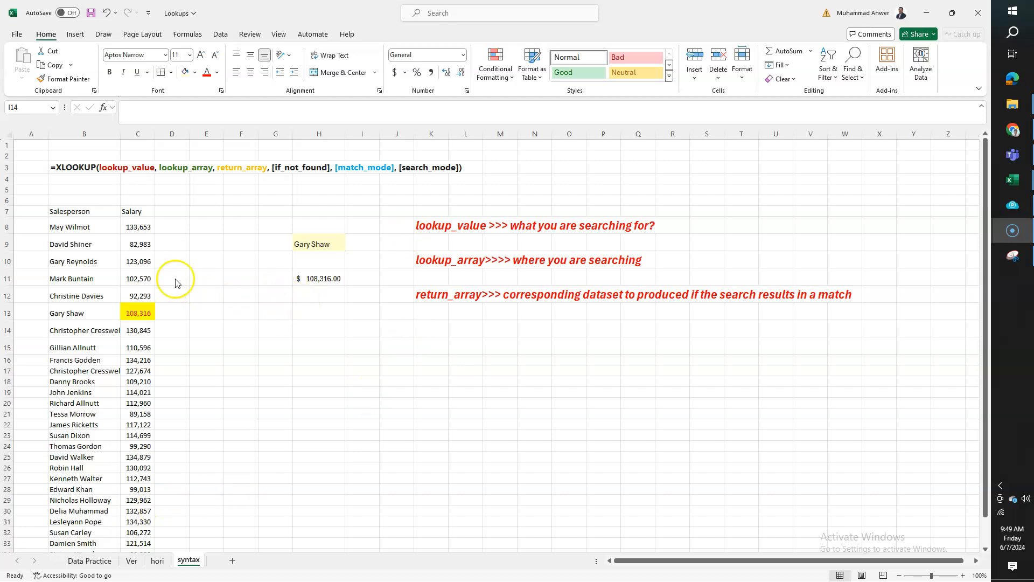
Examine the salary column, the lookup name in H9 and the XLOOKUP result in H11
click(208, 265)
drag(136, 225, 141, 401)
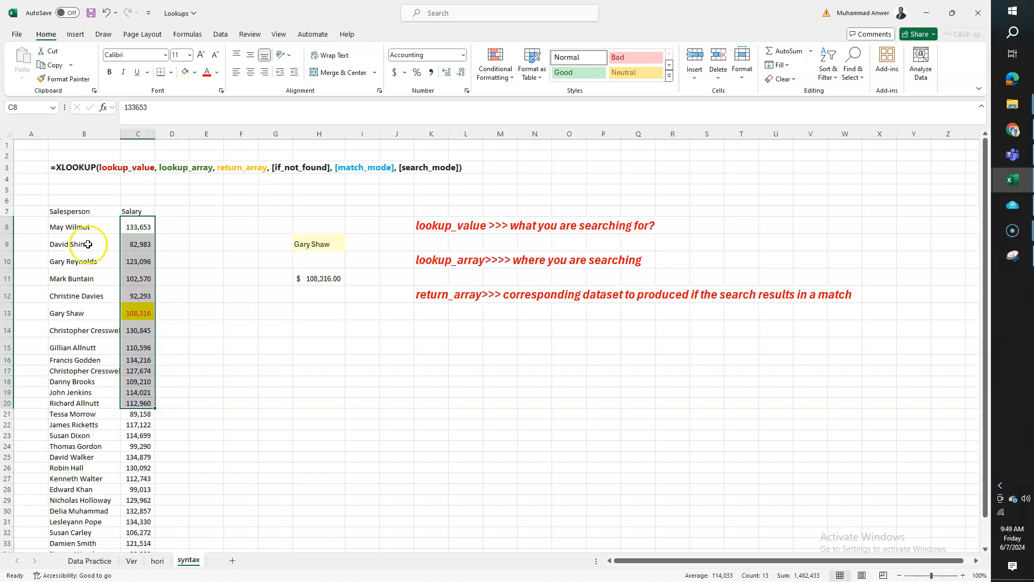
click(70, 241)
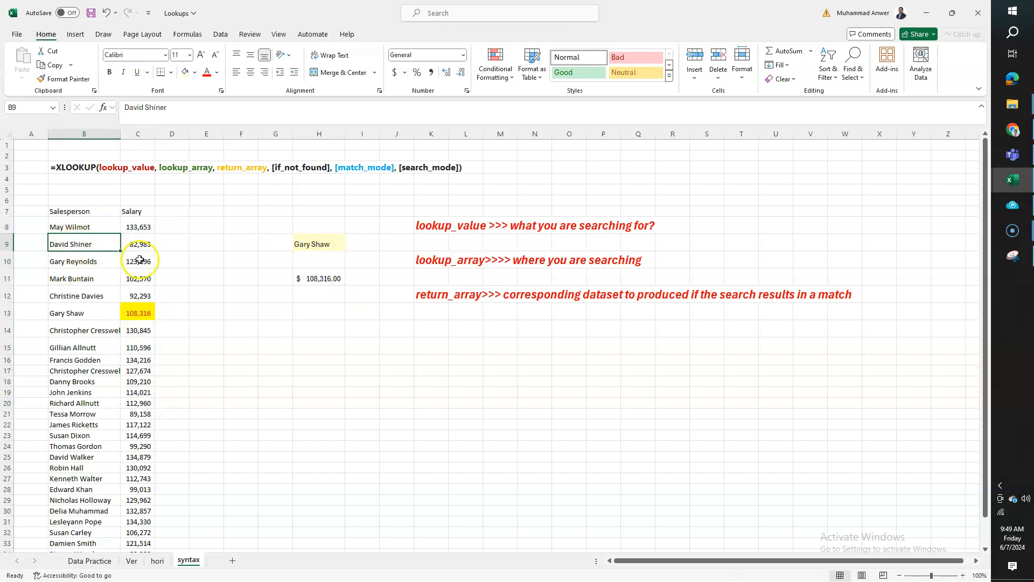
click(319, 245)
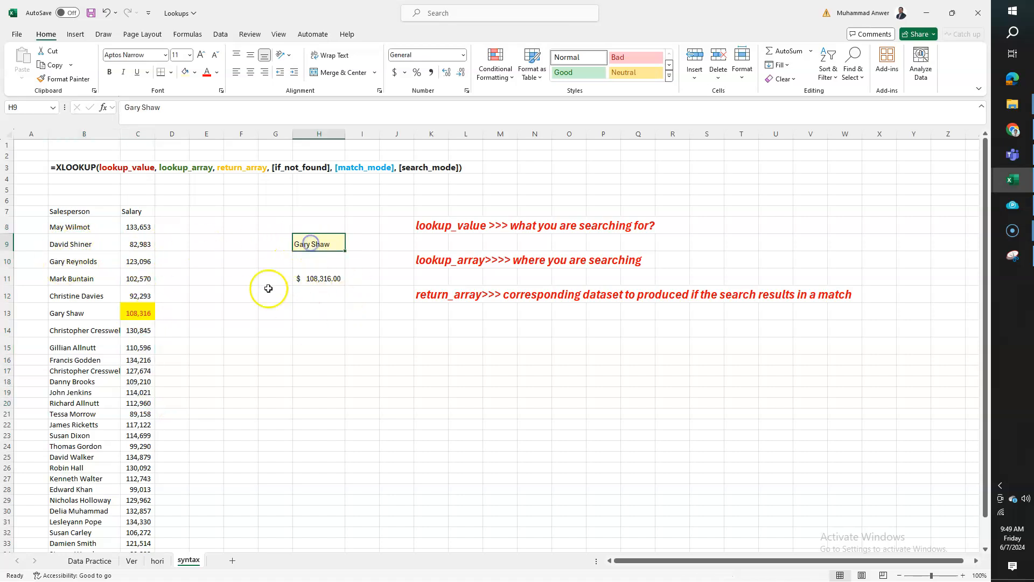
click(131, 313)
click(319, 278)
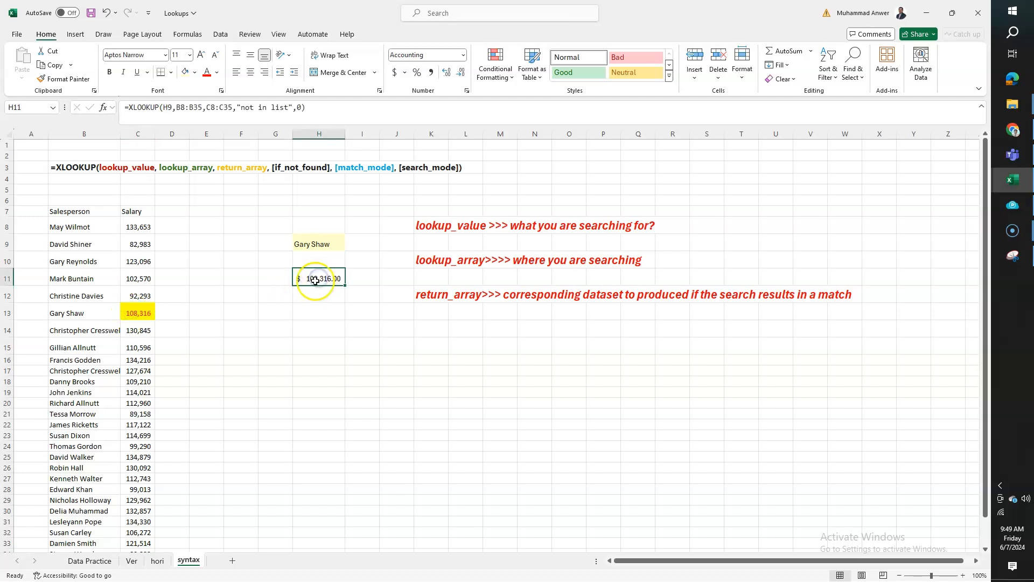
Copy the salesperson name in B11 and paste it as a value into the lookup cell H9
click(71, 280)
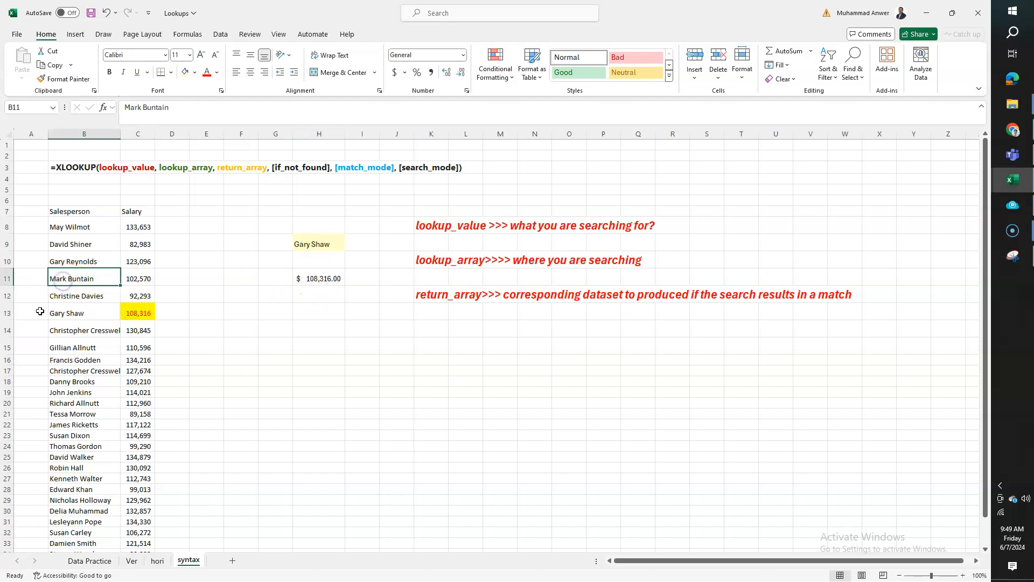
key(ctrl+c)
key(Right)
key(Right)
key(Right)
key(Right)
key(Right)
key(Up)
key(Up)
key(Up)
key(Right)
key(Down)
key(alt+e)
key(s)
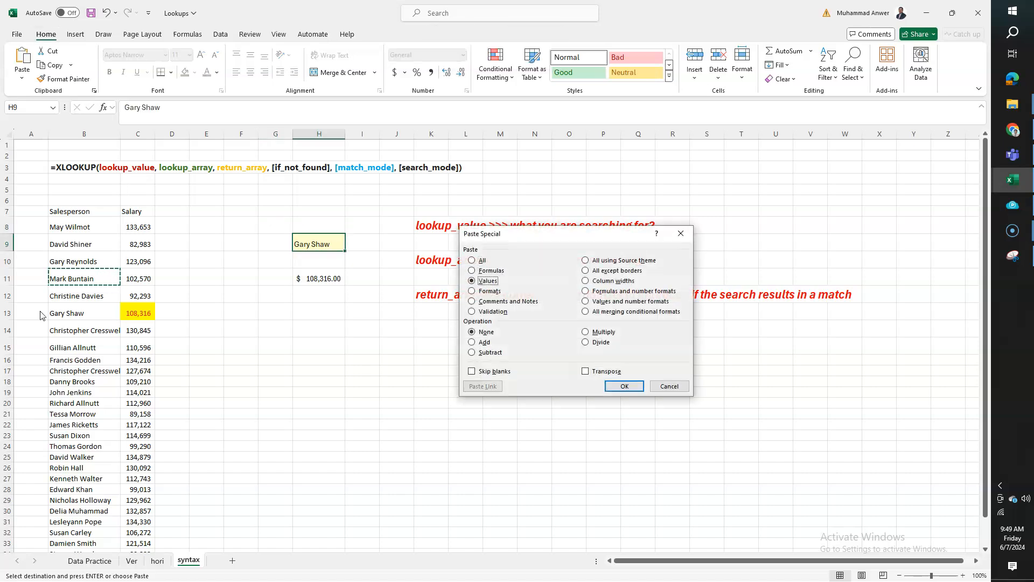
key(Return)
Check the XLOOKUP result in H11 against the salary listed for the name in H9
key(Down)
key(Down)
key(Down)
key(Left)
key(Up)
key(Left)
key(Left)
key(Left)
key(Right)
key(Right)
key(Right)
key(Right)
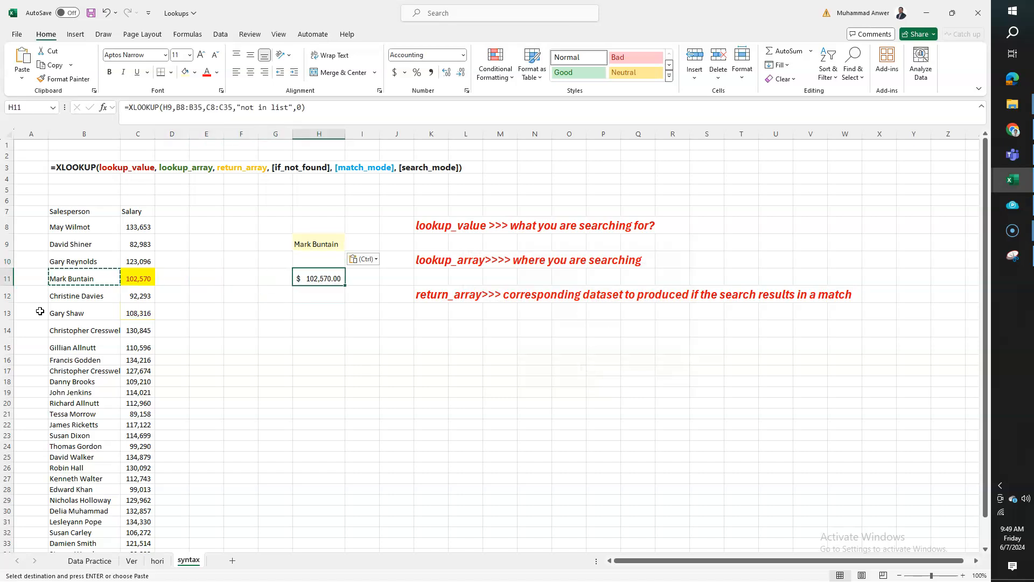
key(Up)
key(Up)
key(Up)
key(Down)
key(Down)
key(Down)
key(Down)
key(Up)
Review the XLOOKUP syntax in B3 and relate the lookup_value, lookup_array and return_array notes to H9, B8:B35 and C8:C35
click(54, 168)
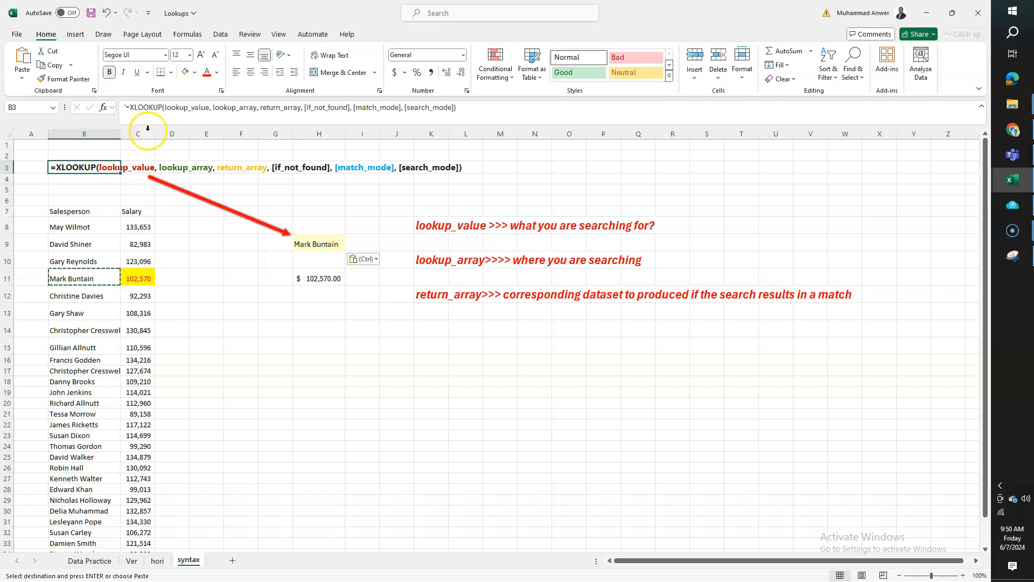
key(F2)
key(Escape)
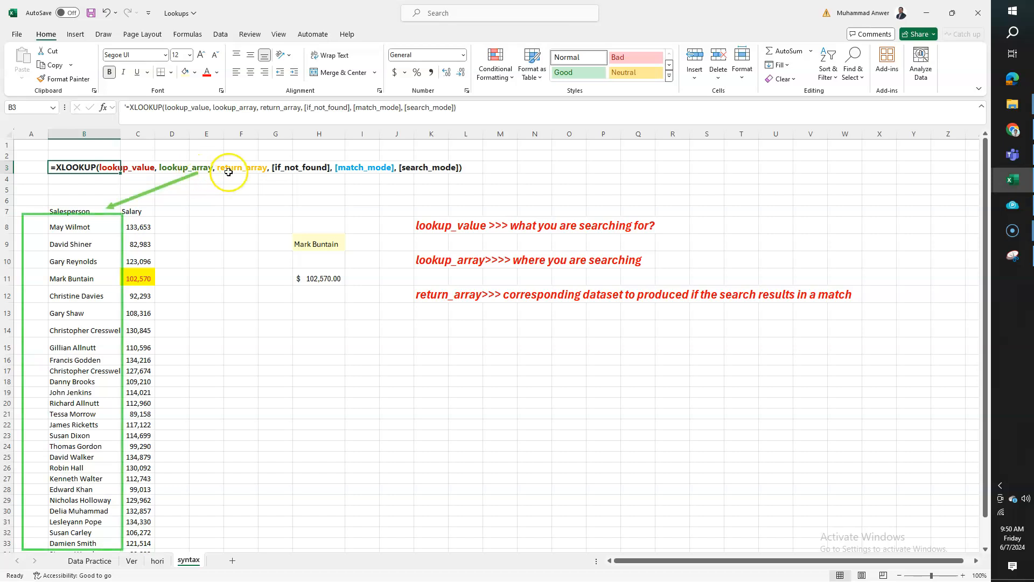
click(444, 226)
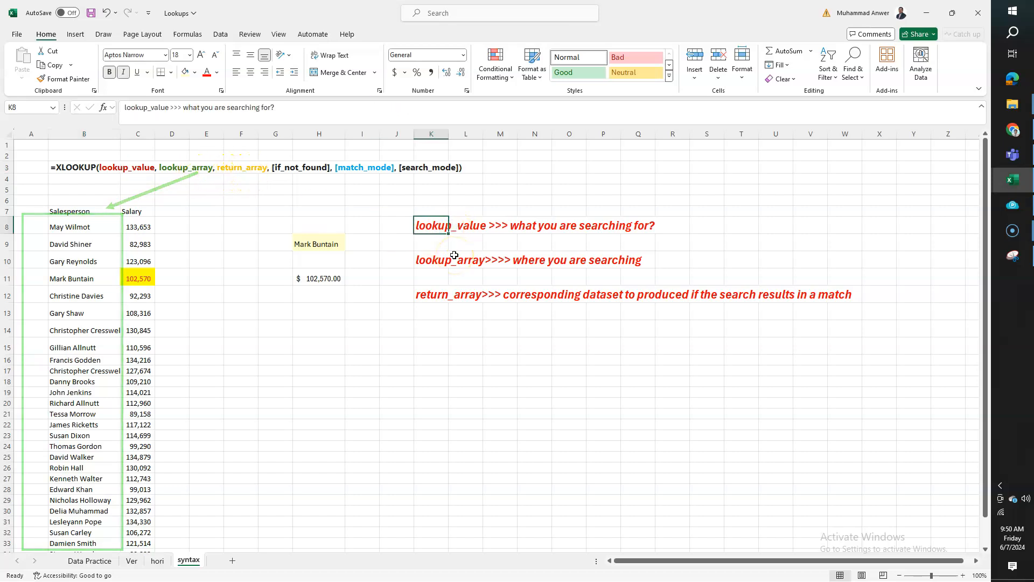
click(308, 245)
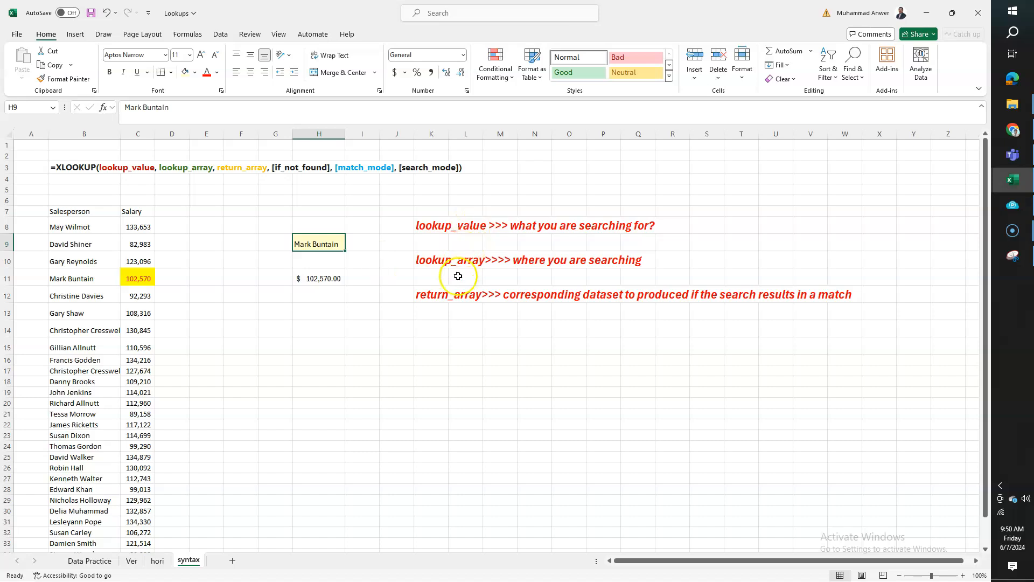
click(428, 260)
scroll(43, 328, down, 2)
scroll(67, 277, up, 2)
drag(67, 226, 83, 523)
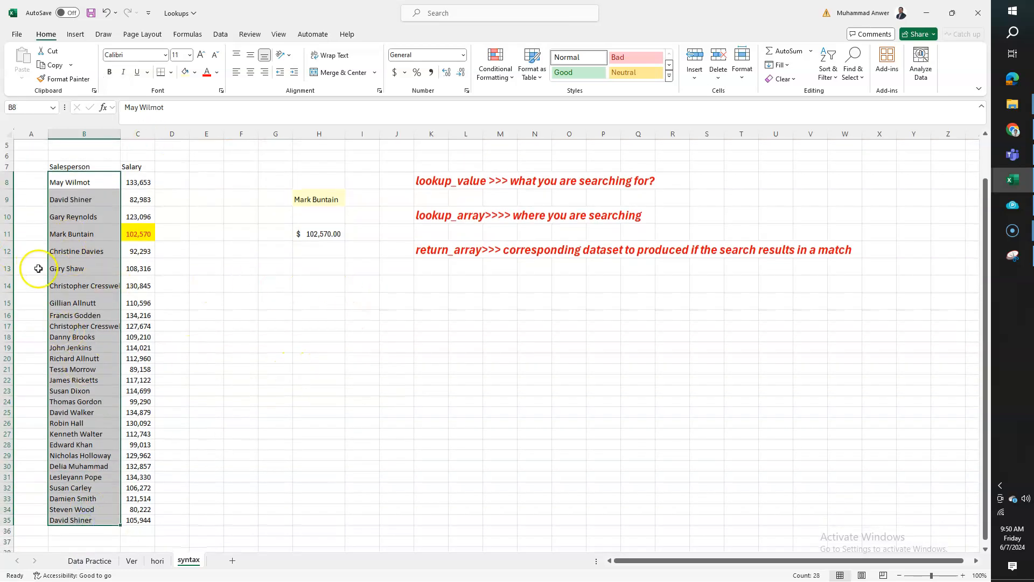
scroll(88, 232, up, 2)
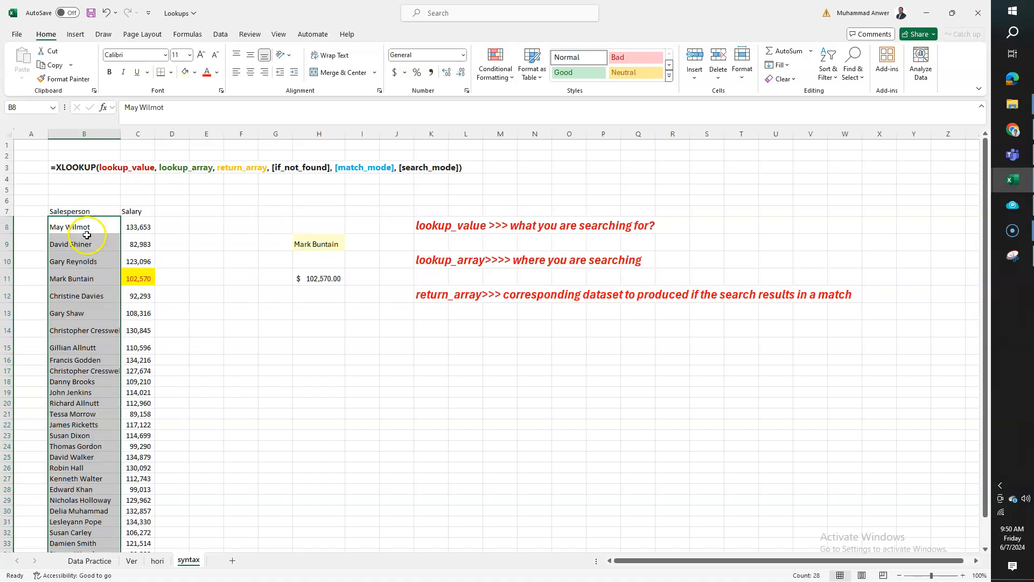
click(205, 225)
click(431, 296)
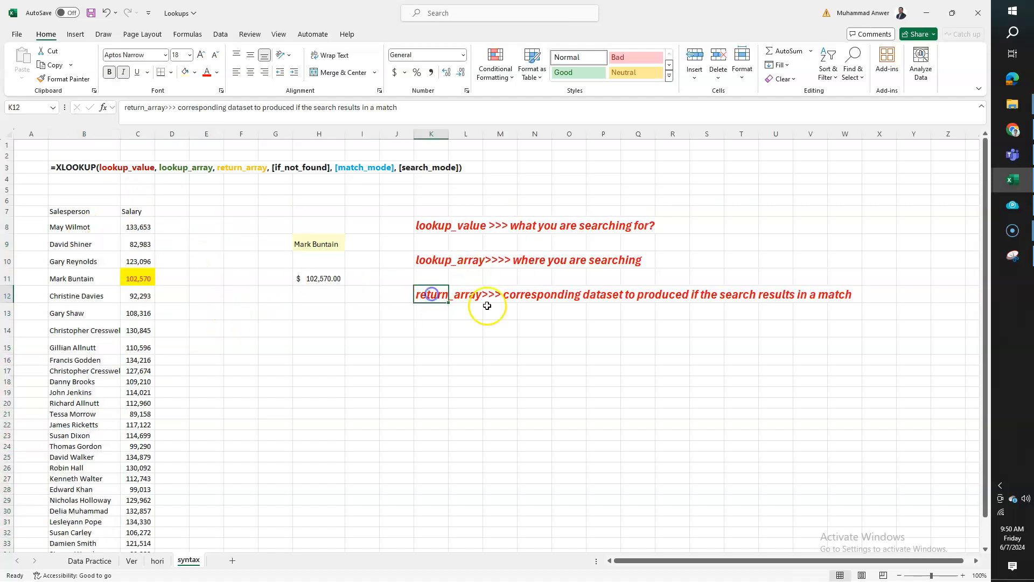
drag(137, 226, 129, 541)
scroll(237, 270, up, 1)
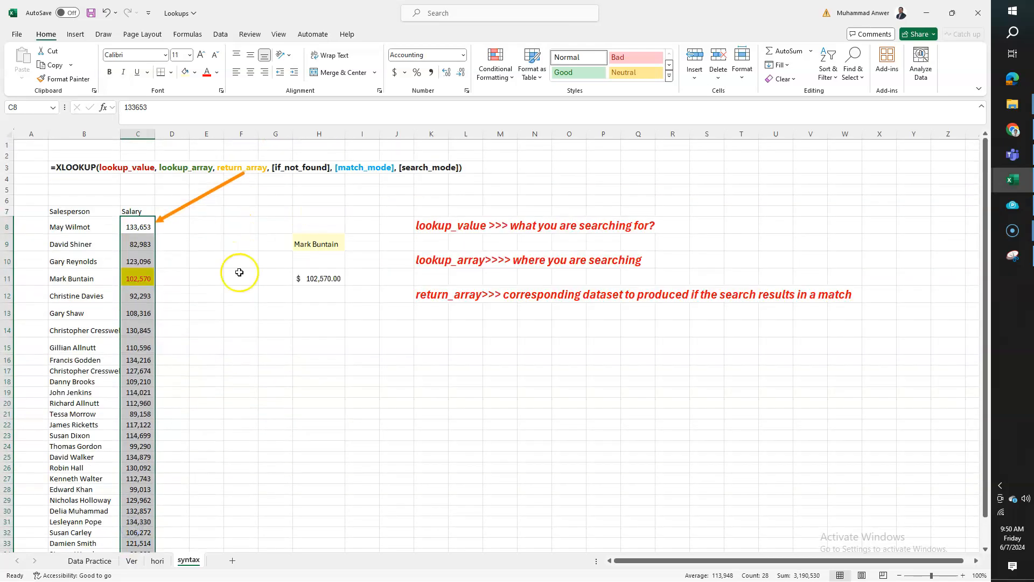
Trace the name in H9 through the salesperson list to its salary, and inspect the arguments of the XLOOKUP formula in H11
click(267, 243)
drag(76, 226, 83, 541)
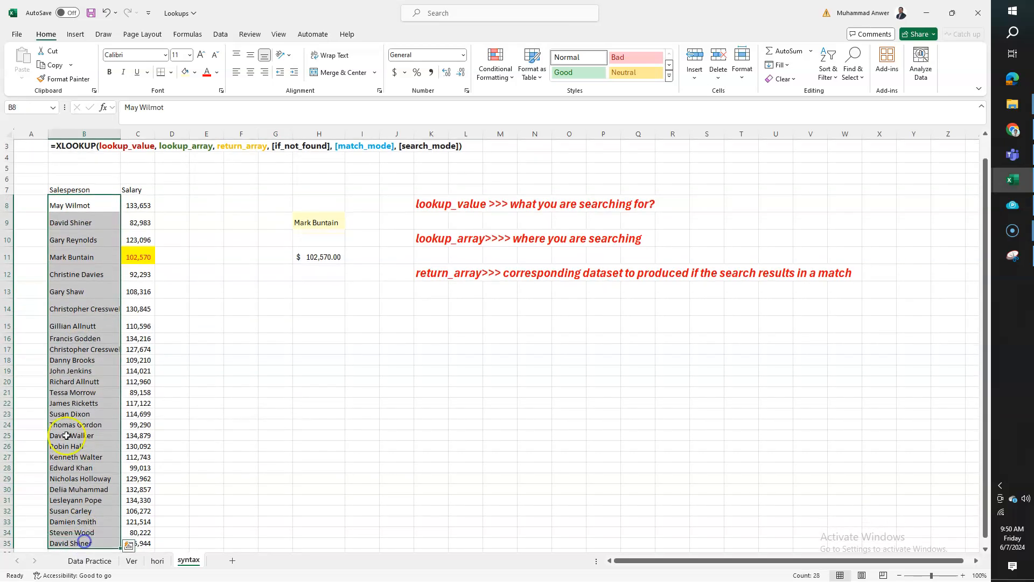
click(312, 220)
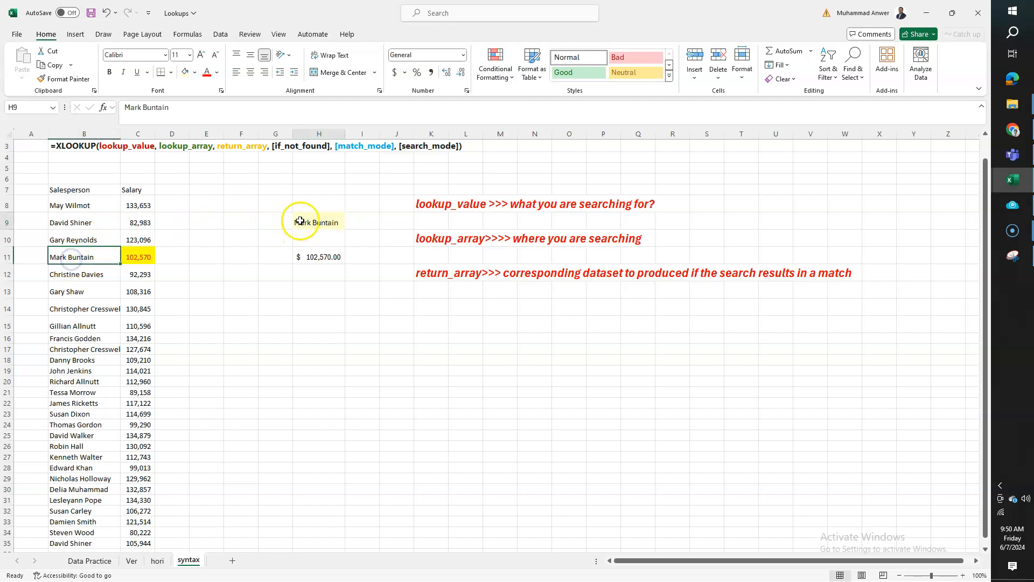
click(134, 257)
click(305, 257)
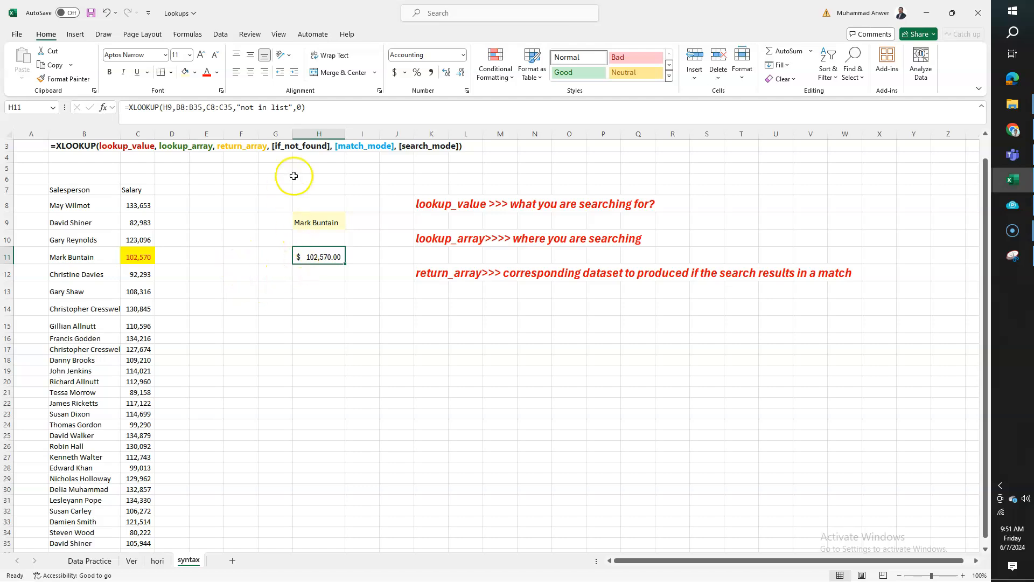
key(F2)
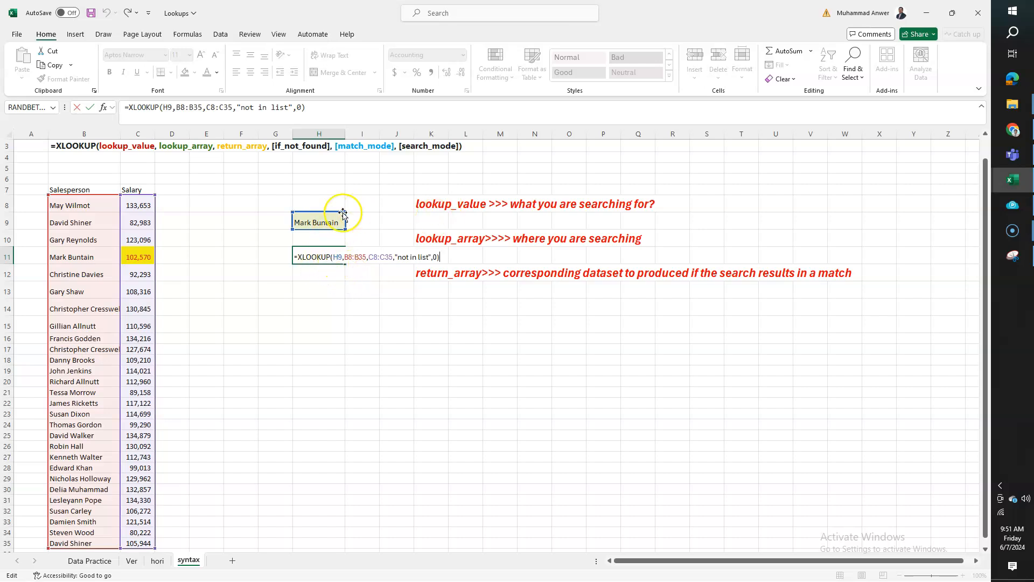
click(338, 258)
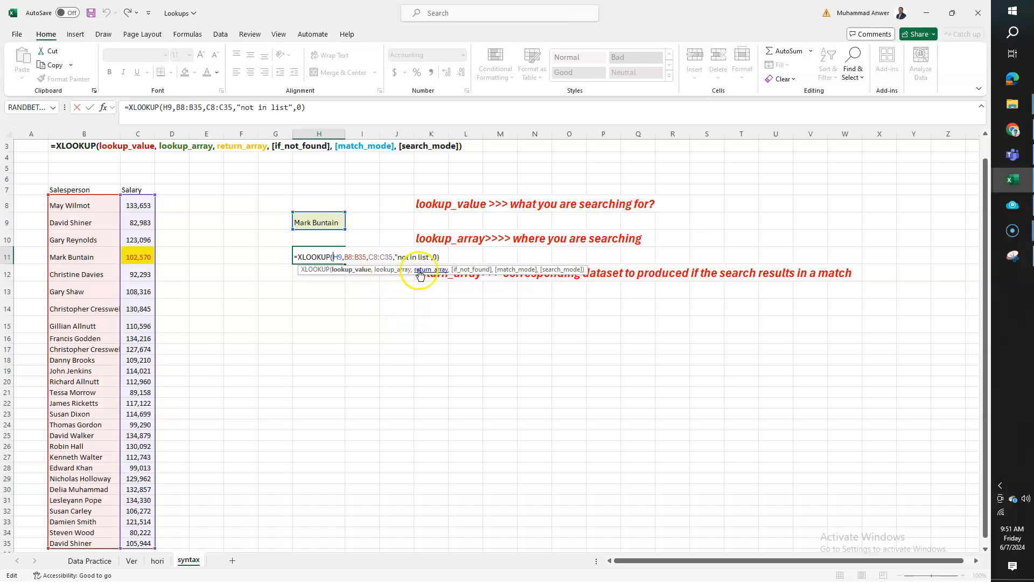
key(Return)
Try "j" as the lookup value in H9 to test the if_not_found argument, and undo the entry
key(Up)
key(Up)
key(Up)
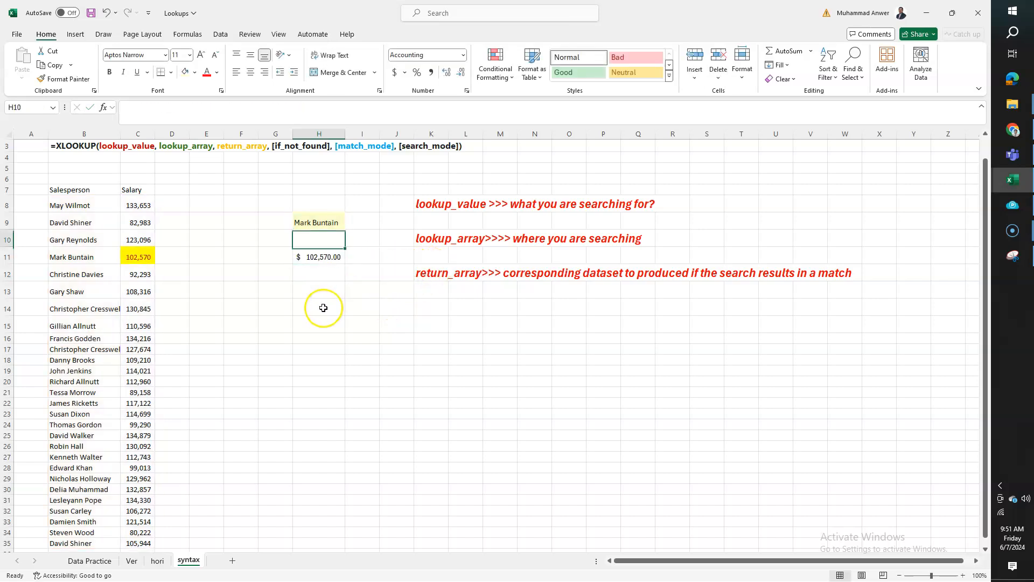
text(j)
key(Return)
key(Down)
key(Down)
key(Up)
key(ctrl+z)
key(Up)
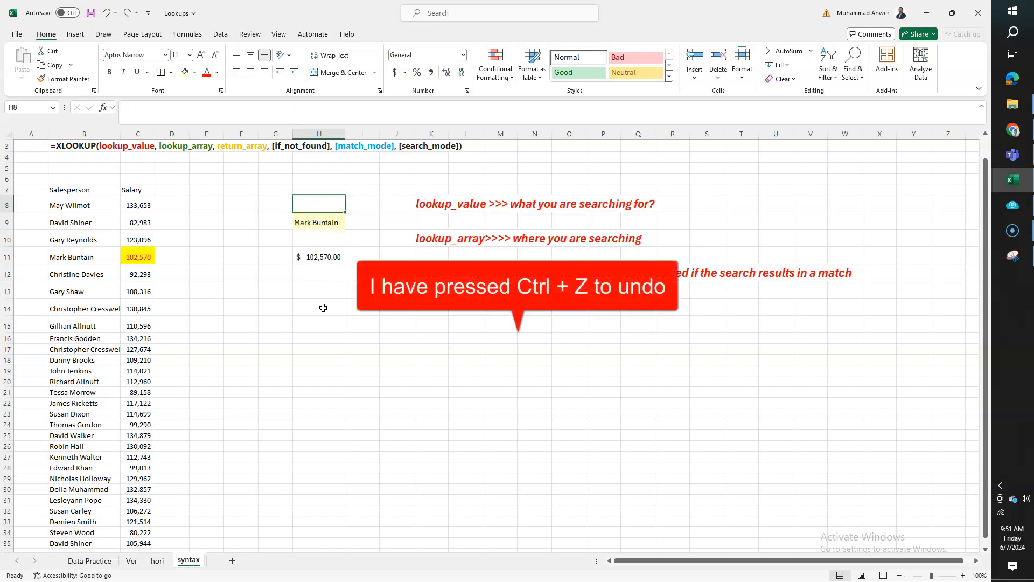
Examine the match_mode argument of the XLOOKUP formula in H11 and the vertical layout of the salesperson and salary table
scroll(272, 235, up, 1)
key(Down)
key(Down)
click(304, 243)
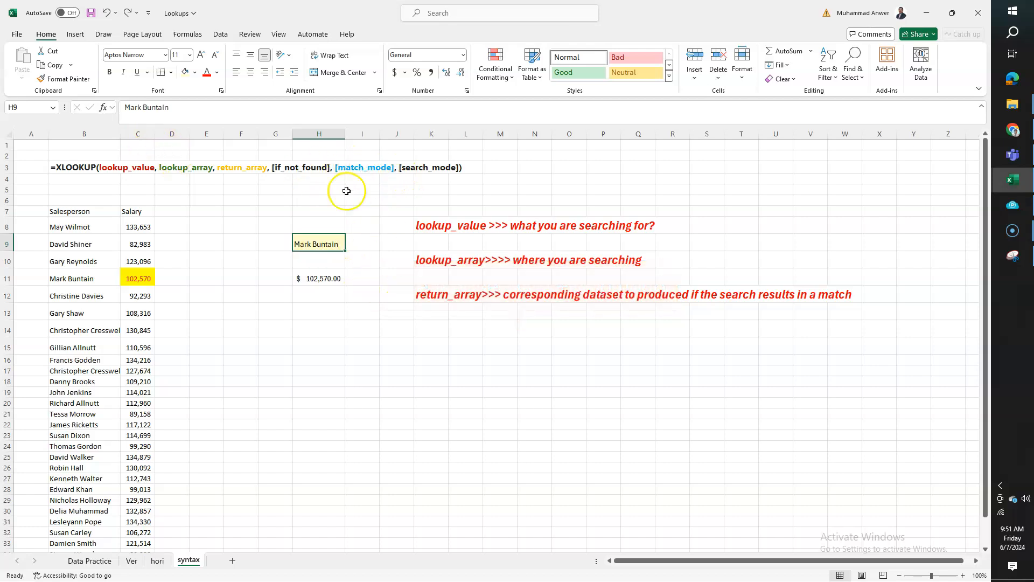
click(431, 328)
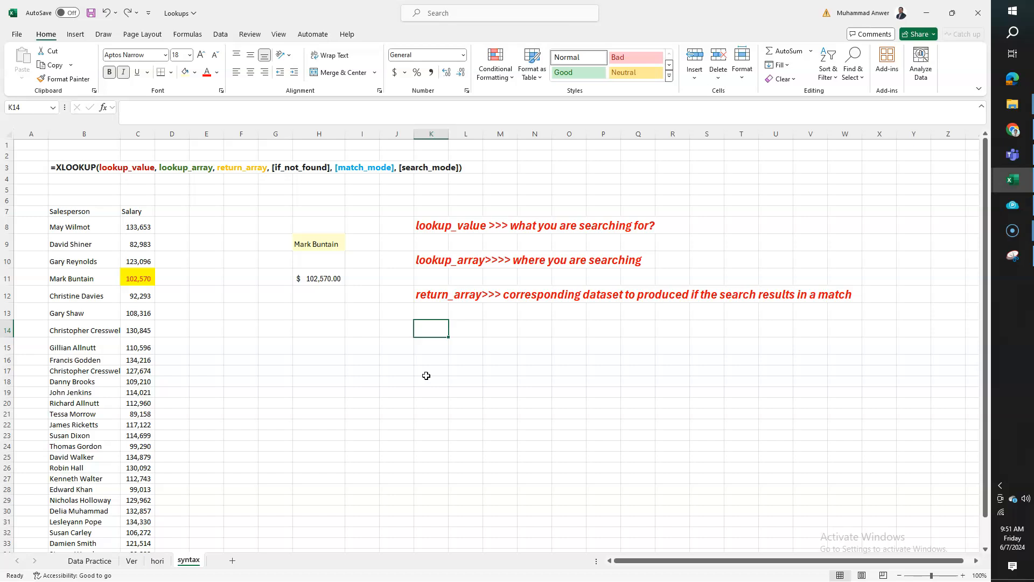
click(320, 279)
click(297, 107)
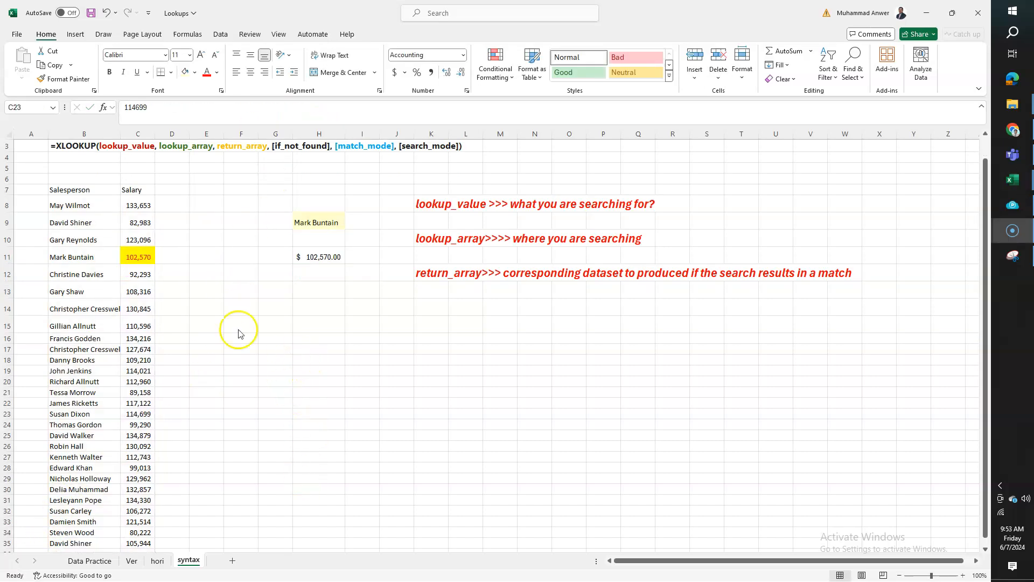
scroll(148, 326, down, 2)
scroll(146, 324, up, 3)
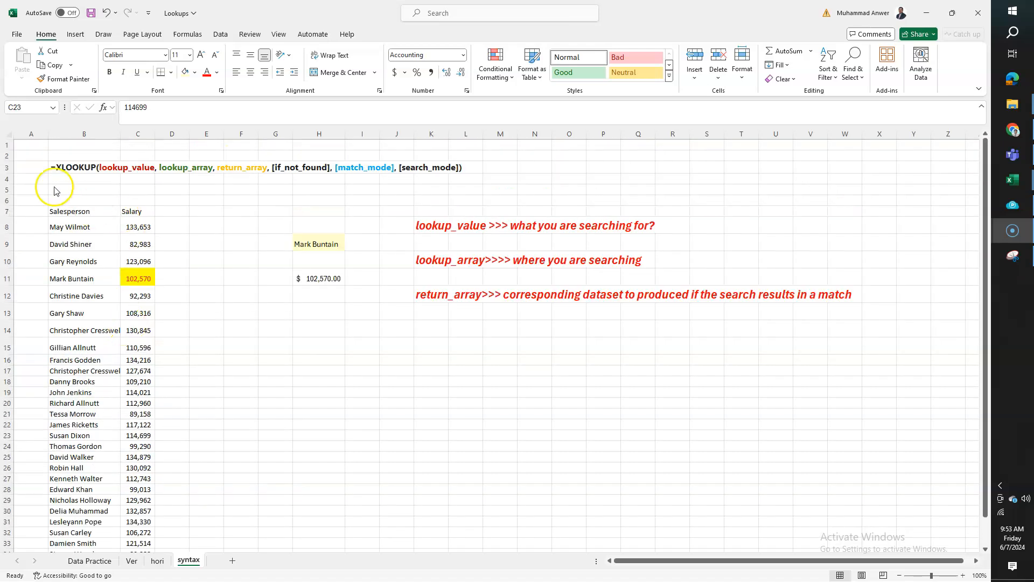
drag(70, 213, 138, 400)
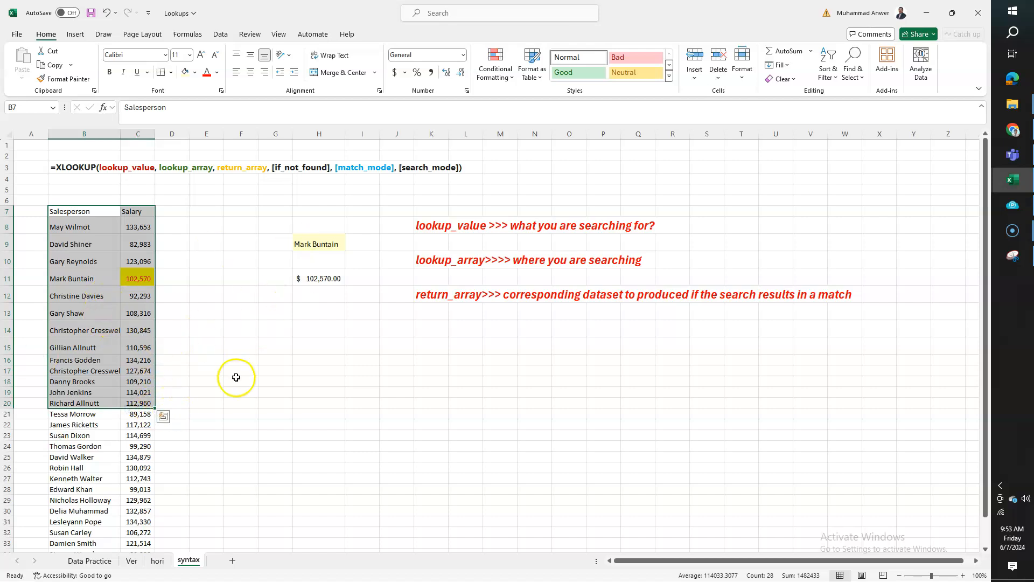
On the hori sheet, copy the salesperson name in E3 and paste it as a value into D8
click(157, 560)
drag(97, 199, 699, 207)
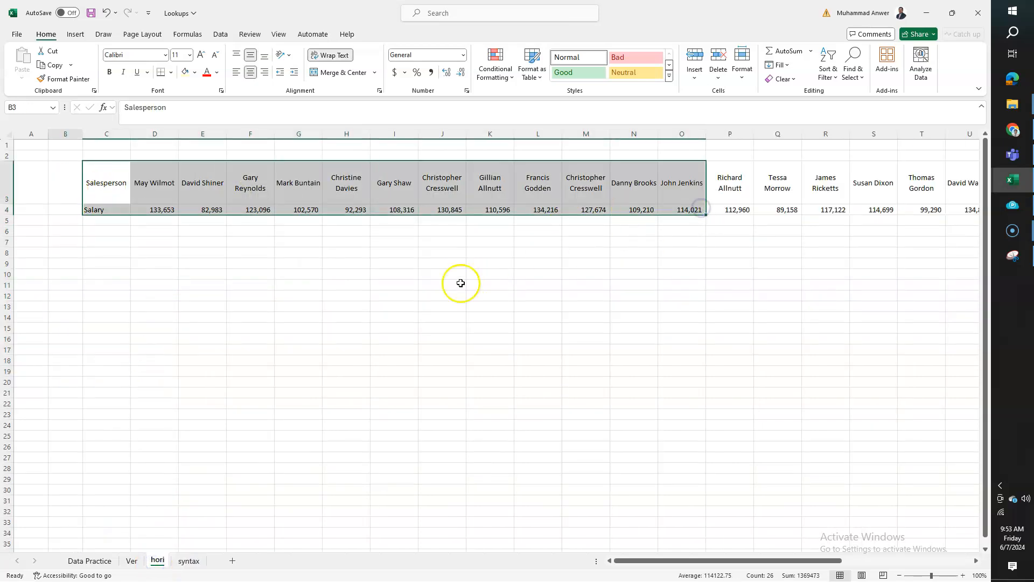
key(Right)
key(Right)
key(ctrl+c)
key(Down)
key(Down)
key(Down)
key(Down)
key(Down)
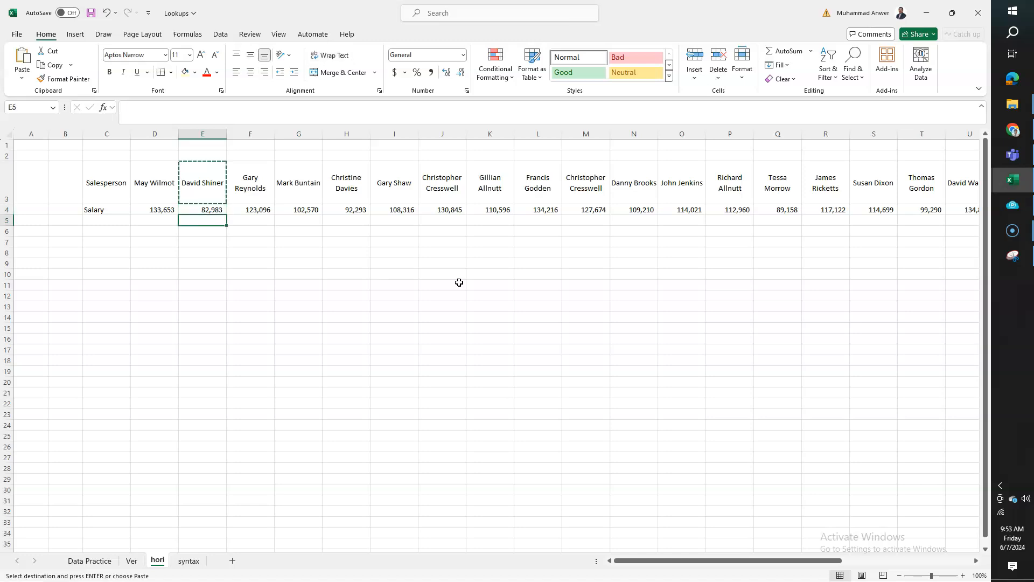
key(Left)
key(alt)
key(e)
key(s)
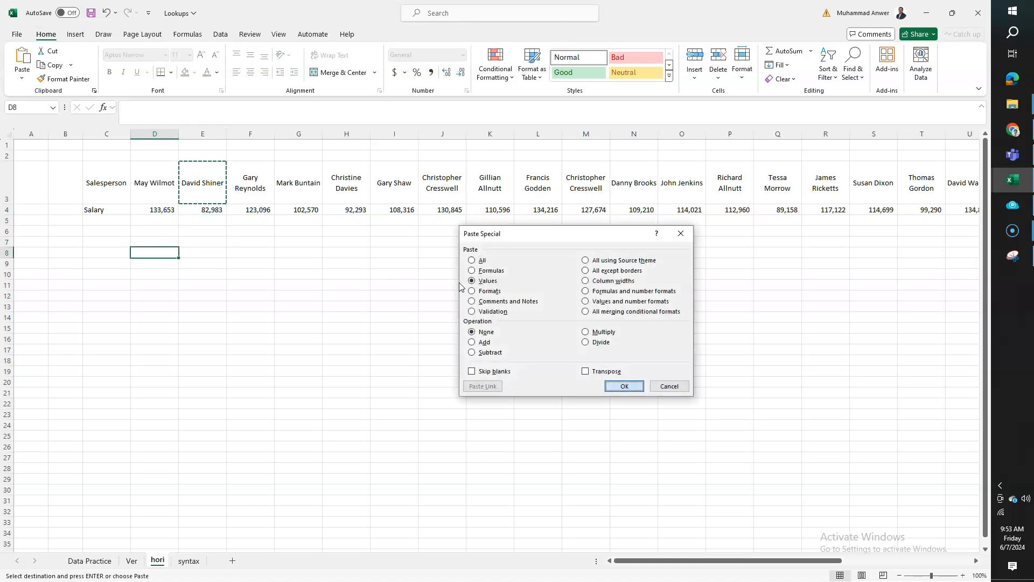
key(Return)
key(Down)
key(Escape)
Begin an XLOOKUP formula in D9 with D8 as the lookup value
text(=xn)
key(BackSpace)
text(lookup)
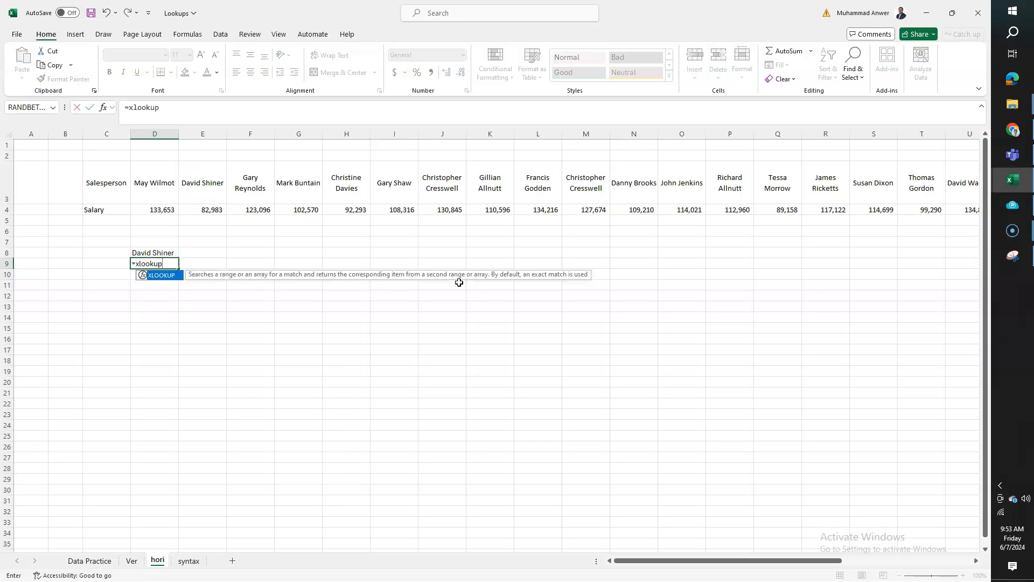
text(()
key(Up)
Set the formula's lookup array to the row of salesperson names, D3:AE3
key(Up)
key(Down)
key(Down)
key(Down)
key(Down)
text(,)
key(Up)
key(Up)
key(Up)
key(Up)
key(Up)
key(Up)
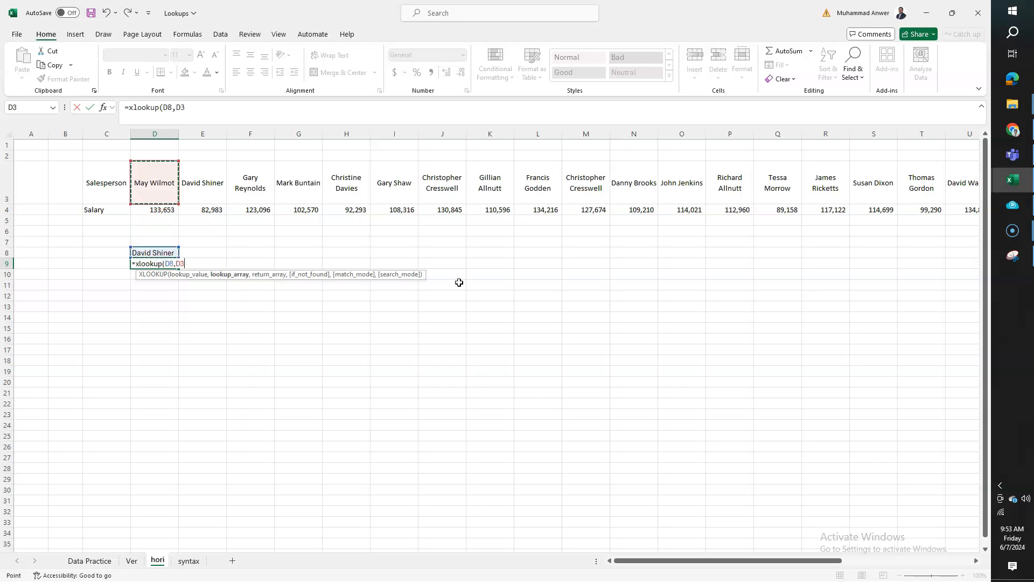
key(ctrl+shift+Right)
text(,)
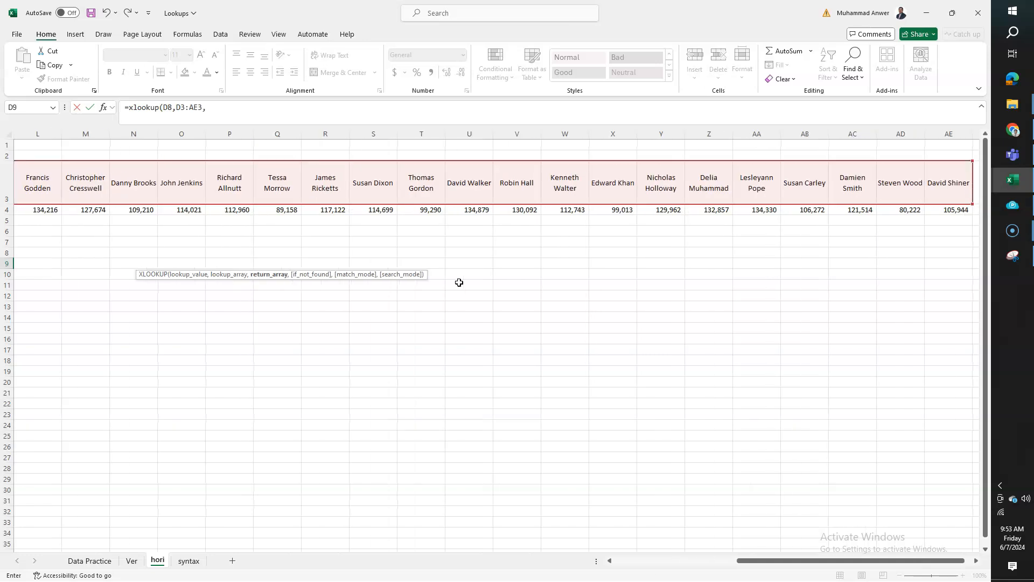
Set the formula's return array to the salary row D4:AE4 and its if_not_found text to "not found"
key(Up)
key(Up)
key(Up)
key(Up)
key(Up)
key(Left)
key(Right)
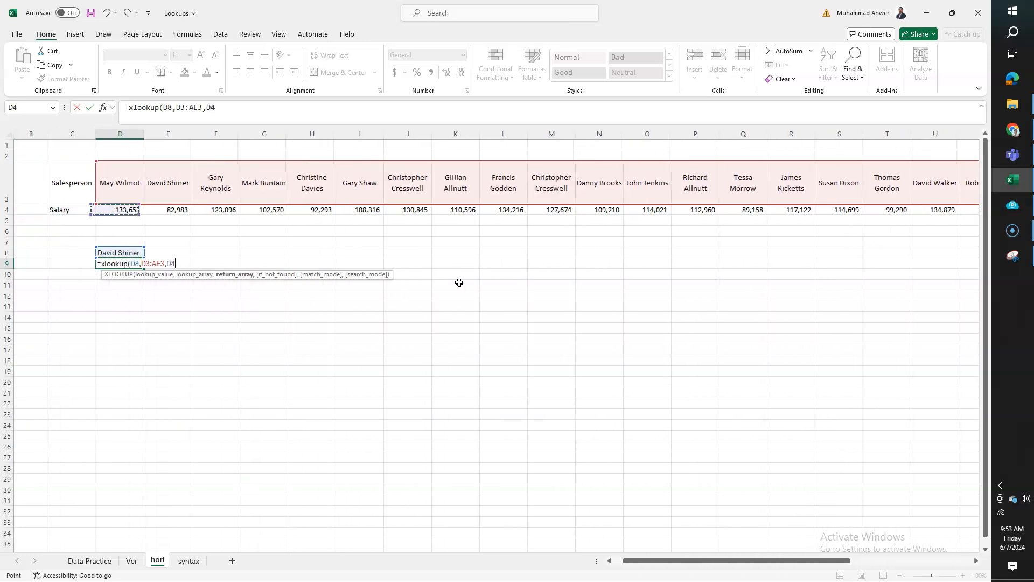
key(ctrl+shift+Right)
text(,"not found",0)
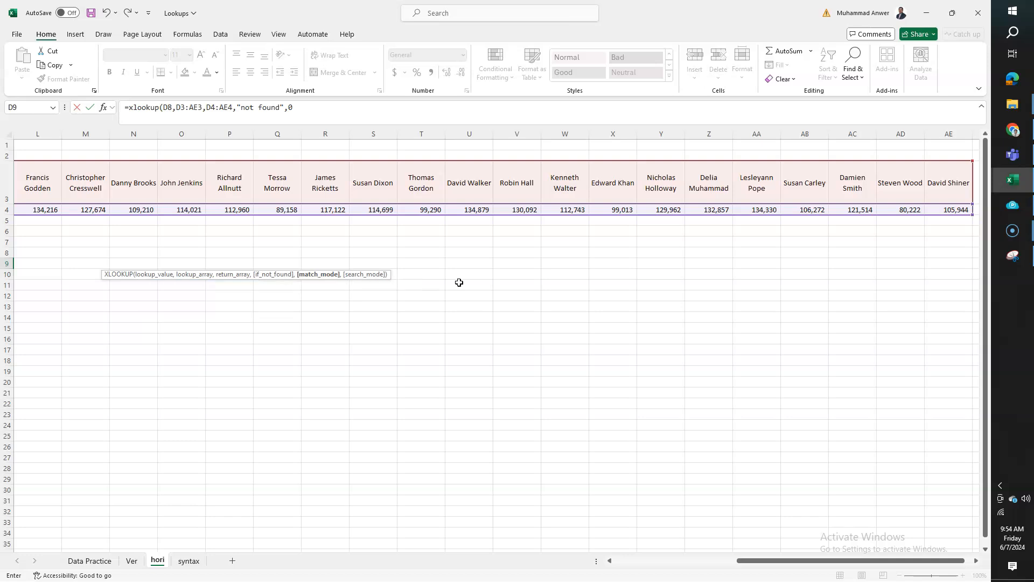
Finish the XLOOKUP in D9 with match mode 0 and format its result with a thousands separator and no decimals
key(Return)
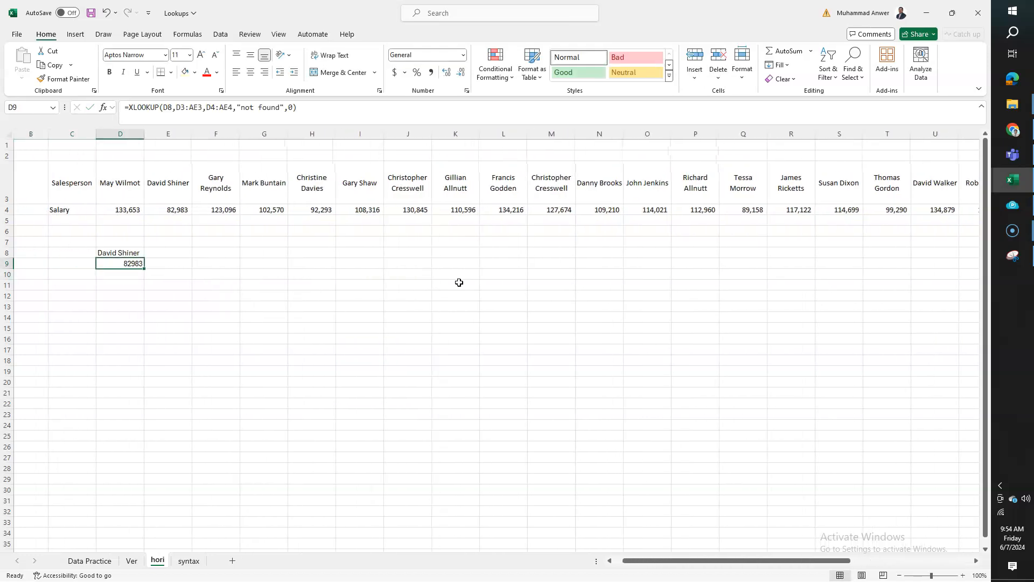
key(ctrl+1)
click(452, 189)
click(455, 219)
key(Down)
key(Down)
key(Tab)
key(Down)
key(Down)
key(Tab)
key(Up)
key(Return)
key(Tab)
key(Return)
Highlight the horizontal salesperson and salary rows, C3:Q4, and return to the syntax sheet
drag(51, 183, 723, 205)
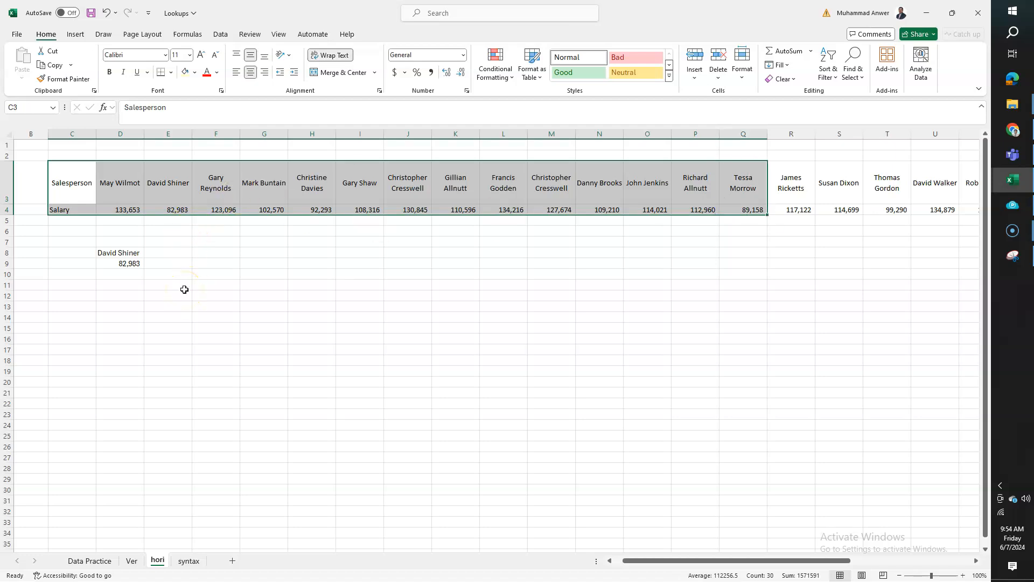
click(184, 563)
click(157, 561)
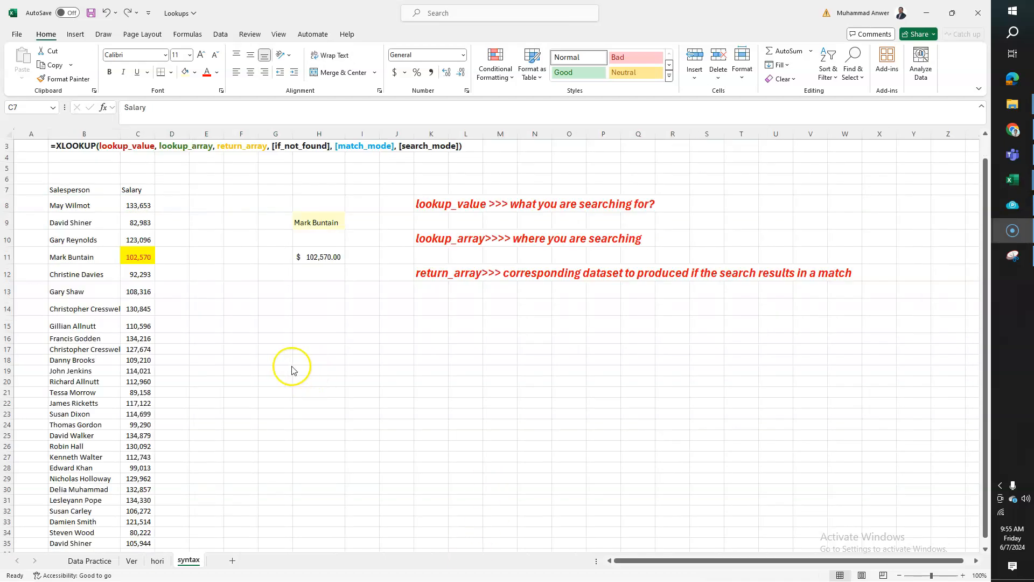
scroll(289, 365, down, 3)
scroll(249, 344, up, 3)
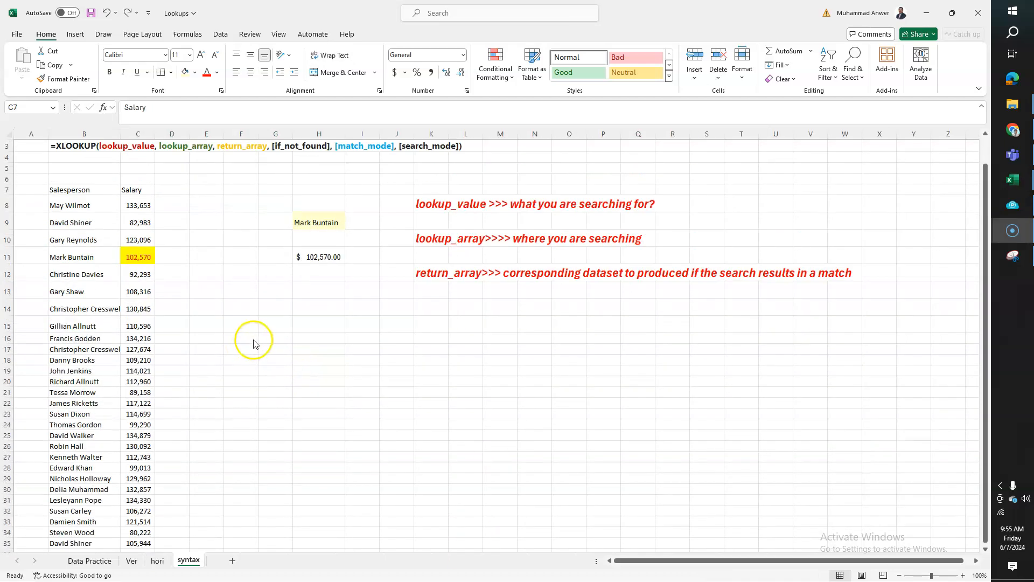
Move the whole Salesperson column, including its header in B7, to column E starting at E7
click(70, 193)
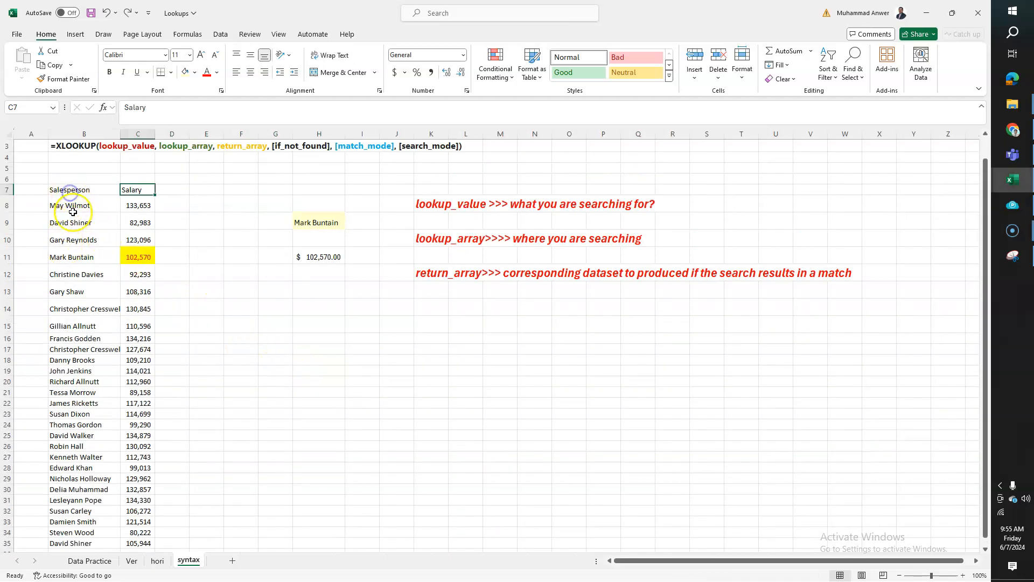
drag(70, 191, 69, 239)
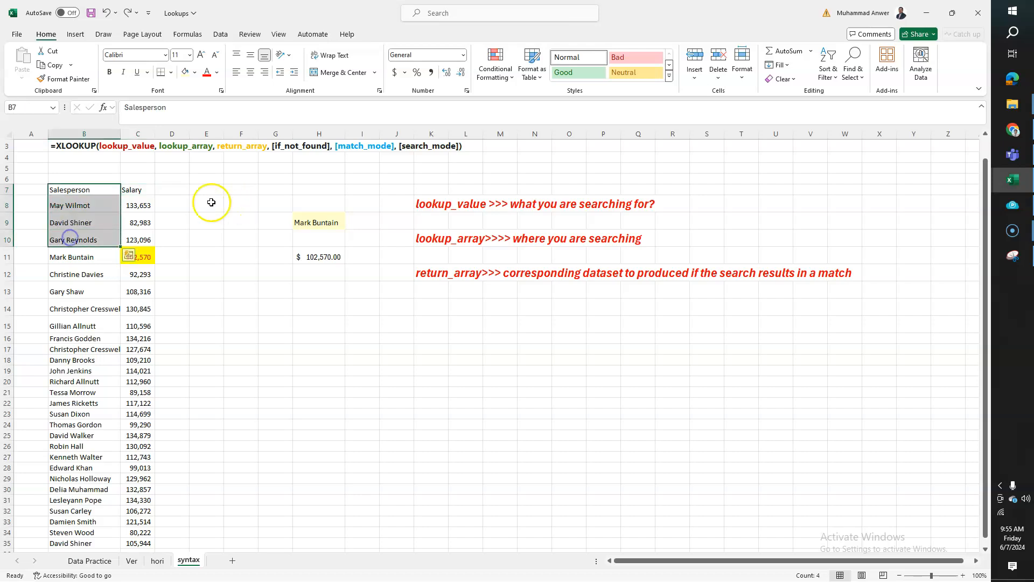
click(81, 191)
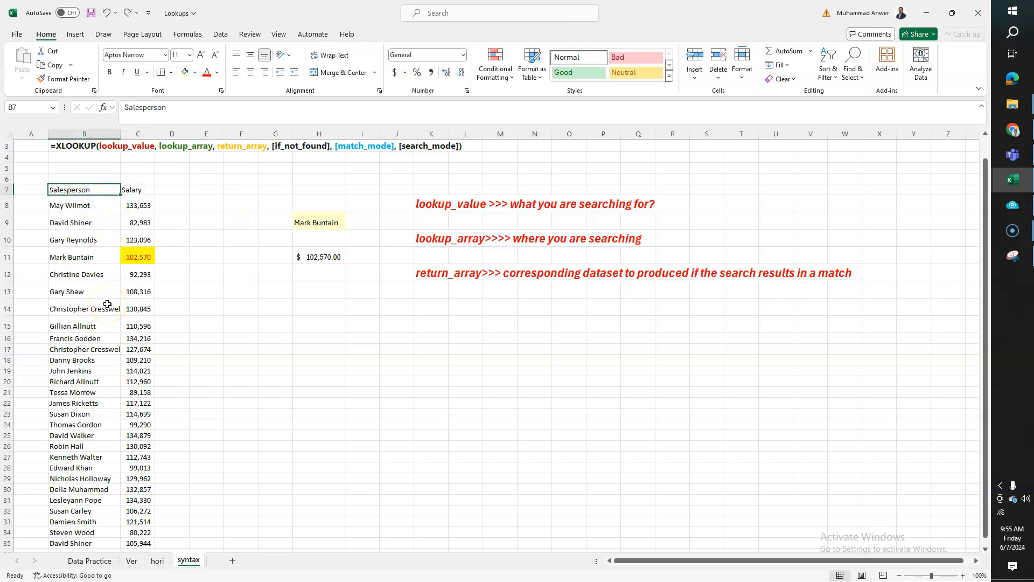
key(ctrl+shift+Down)
key(ctrl+x)
key(Right)
key(Right)
key(Right)
key(ctrl+v)
Examine the lookup and return ranges referenced by the XLOOKUP formula in H11
key(Left)
key(Down)
key(Down)
key(Right)
key(Right)
key(Right)
key(Right)
key(Down)
key(Down)
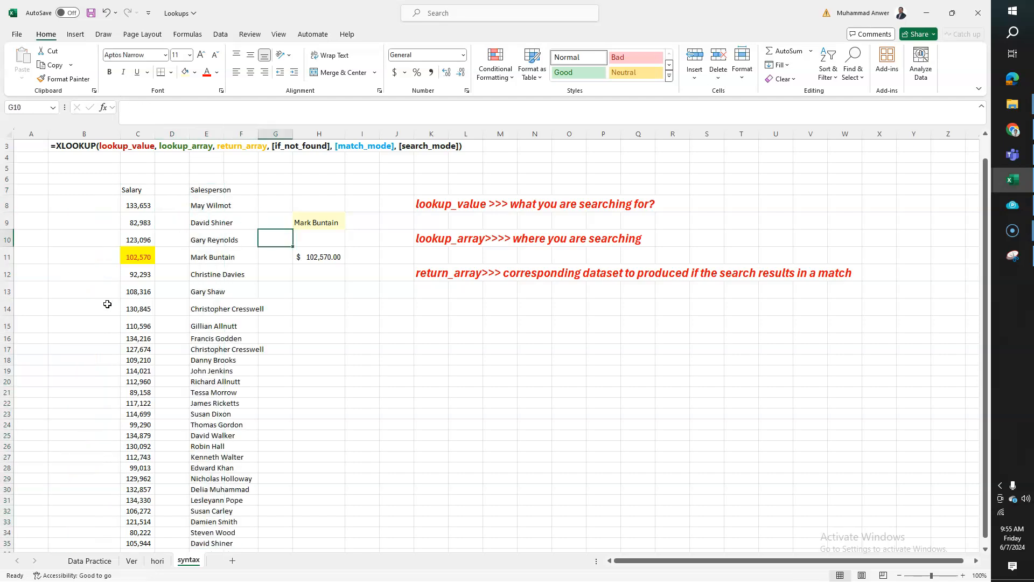
key(F2)
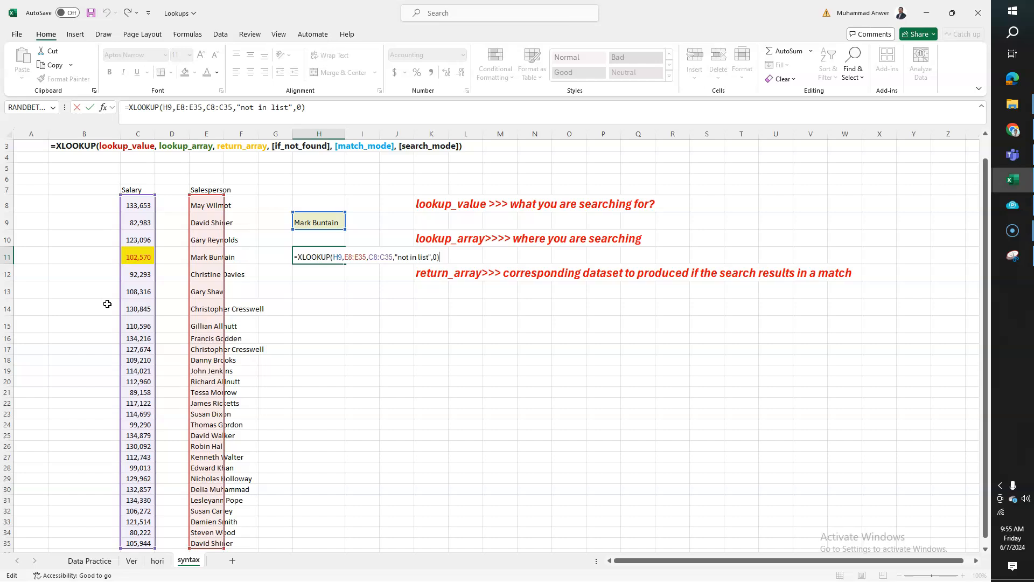
key(Return)
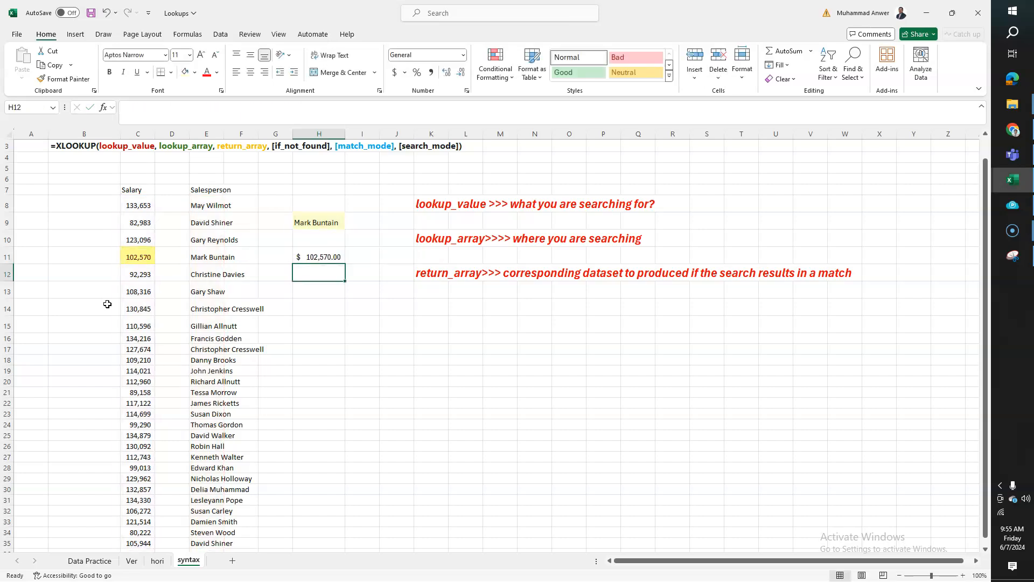
Copy the salesperson name in E13 and paste it as a value into the lookup cell H9
key(Left)
key(Left)
key(Left)
key(Down)
key(Right)
key(Left)
key(ctrl+c)
key(Up)
key(Up)
key(Right)
key(Right)
key(Right)
key(Up)
key(Up)
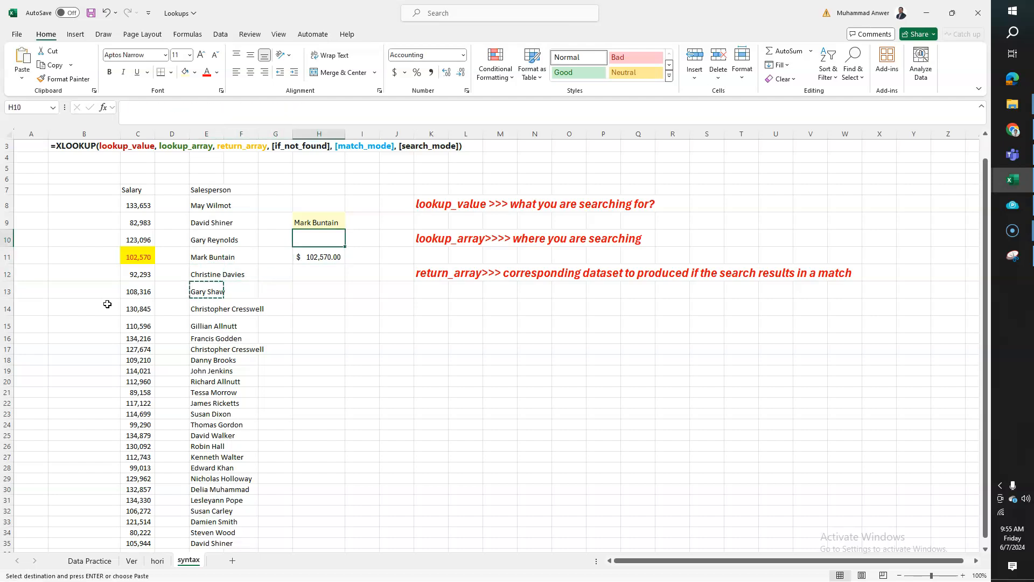
key(ctrl+alt+v)
key(Down)
key(Down)
key(Return)
Compare the XLOOKUP result in H11 with the highlighted salary in row 13
key(Down)
key(Down)
key(Down)
key(Up)
key(Left)
key(Left)
key(Left)
key(Left)
key(Down)
key(Down)
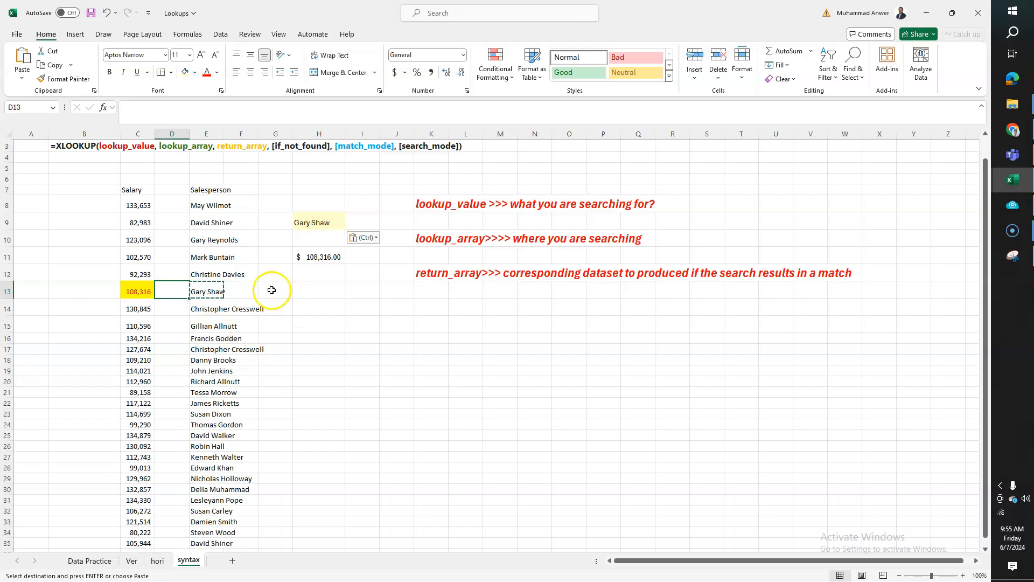
Review the XLOOKUP syntax line in row 3 through its search_mode argument
scroll(291, 277, up, 1)
click(416, 169)
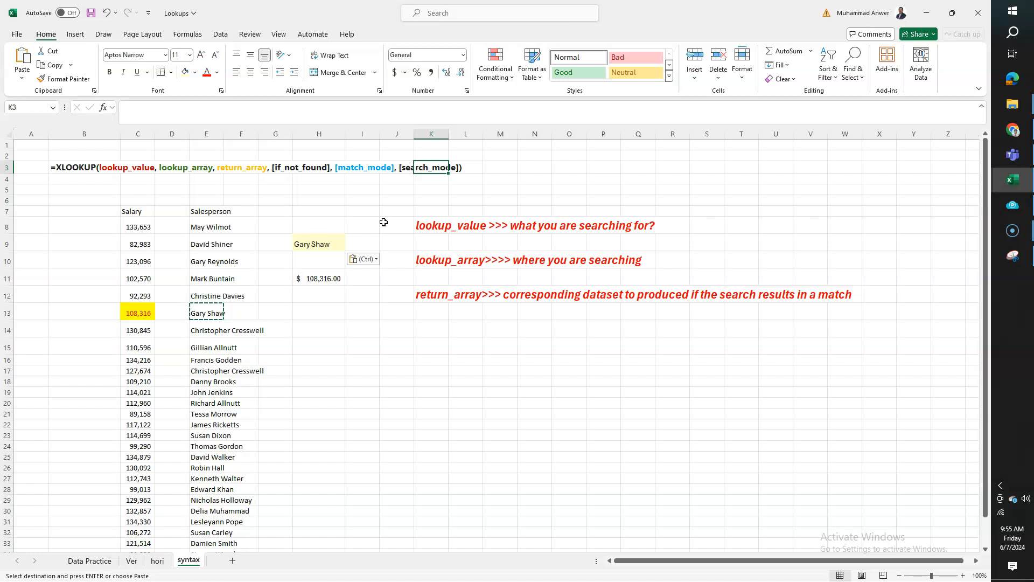
click(8, 562)
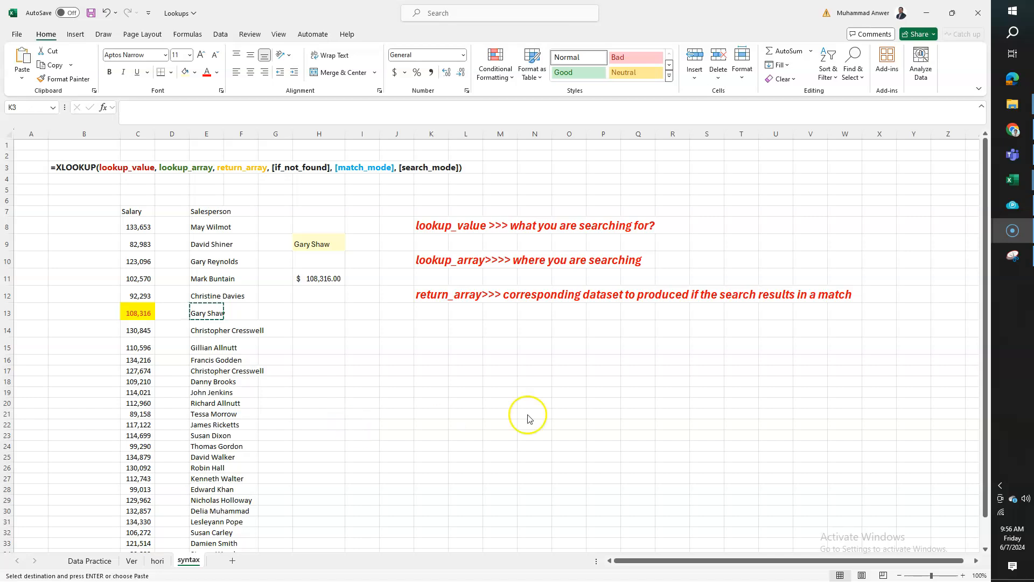